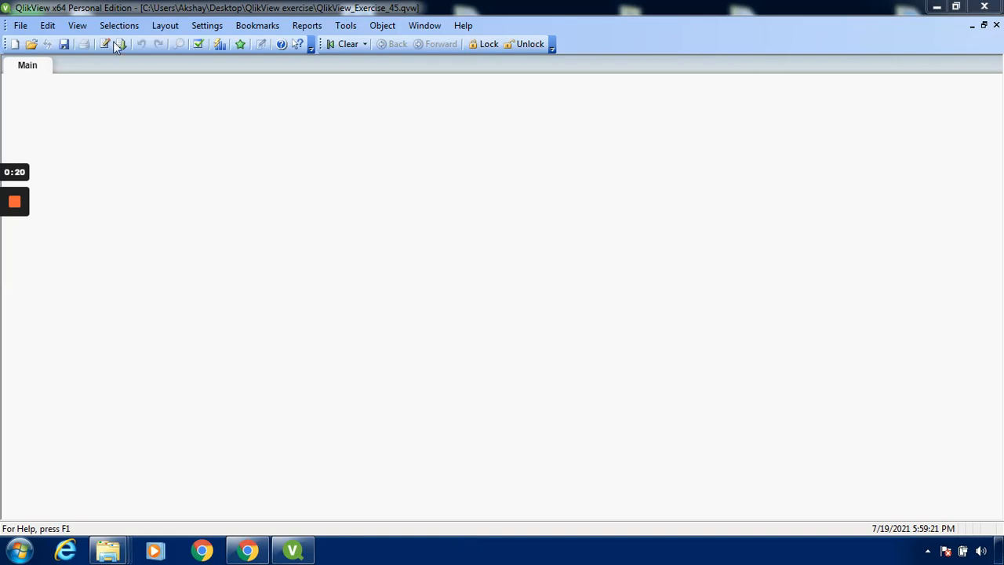
# Step: Review the load script that reads Office city sales.xlsx, accept it and reload the document's data
pyautogui.click(22, 25)
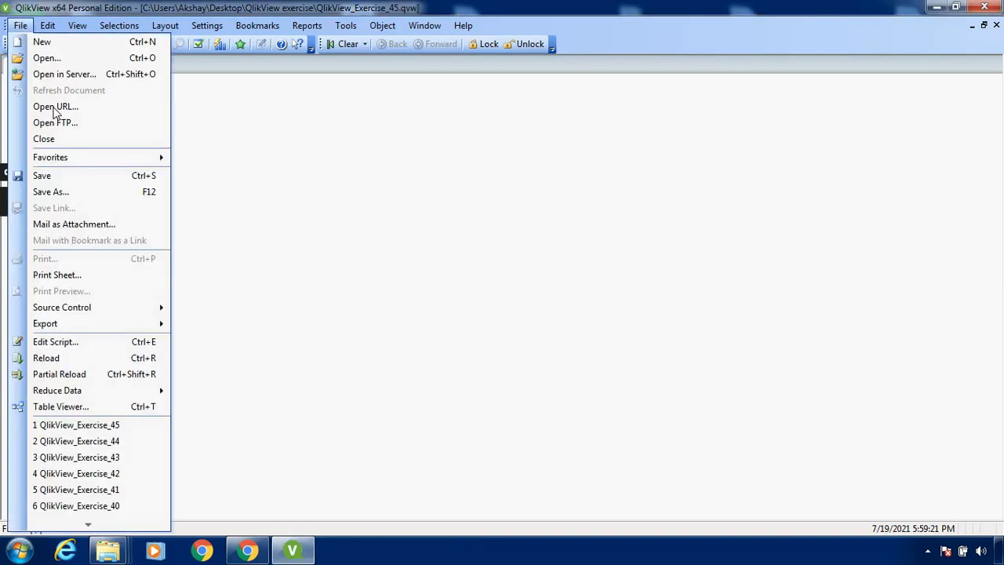
pyautogui.click(71, 342)
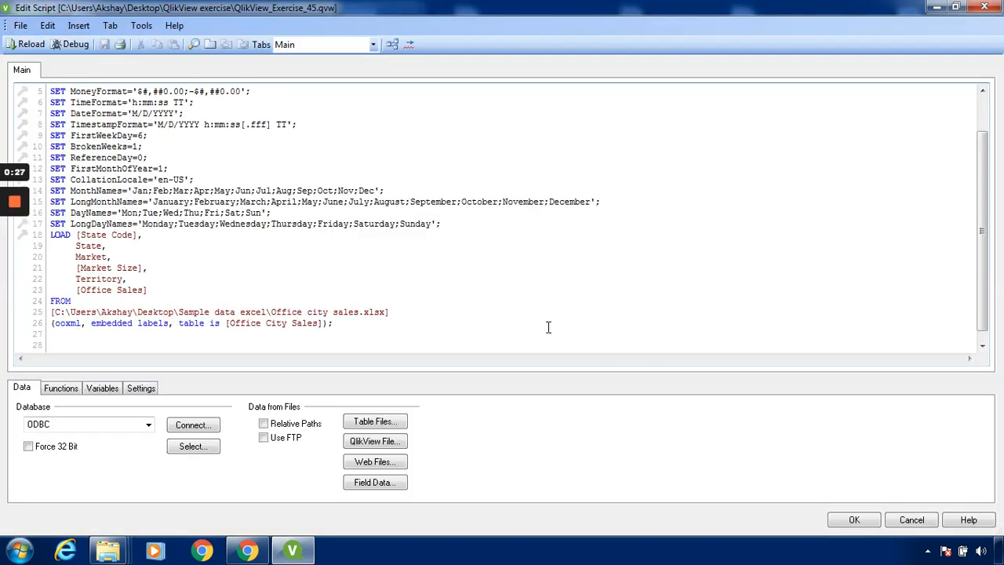
pyautogui.click(860, 524)
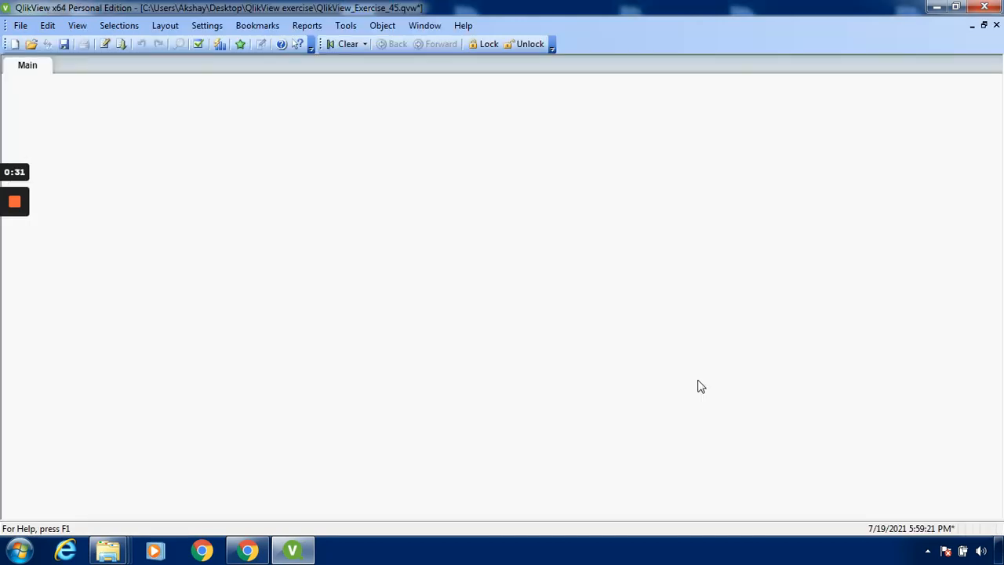
pyautogui.click(123, 45)
# Step: Create a table box with Market, Market Size, Office Sales, State, State Code and Territory from Office City Sales, and reposition it on the Main sheet
pyautogui.rightClick(333, 183)
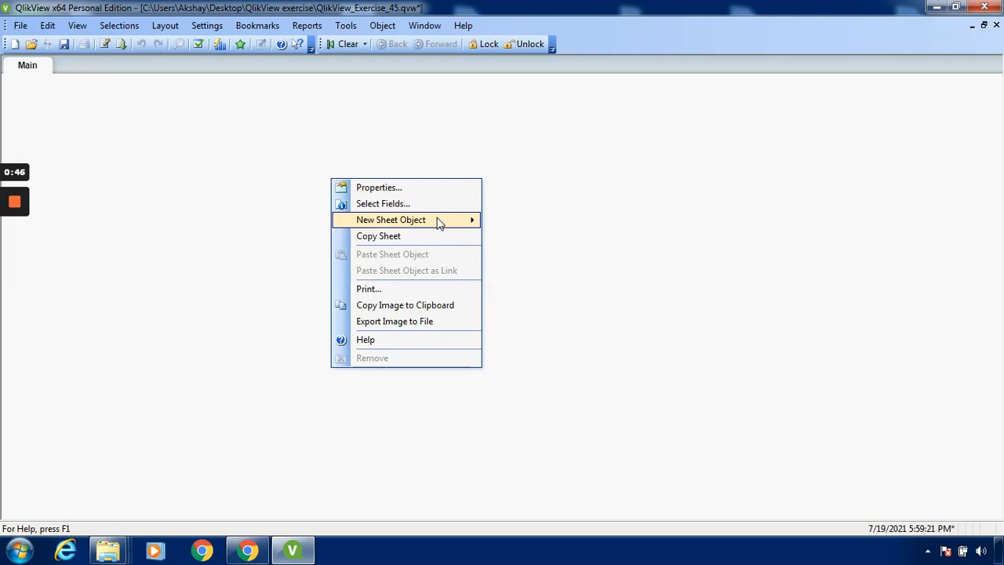
pyautogui.moveTo(441, 221)
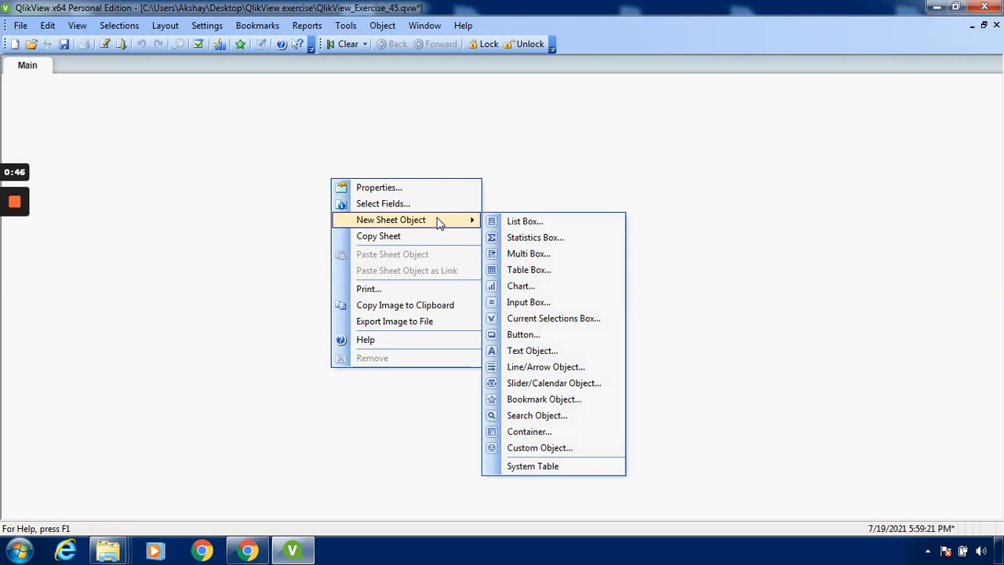
pyautogui.click(544, 280)
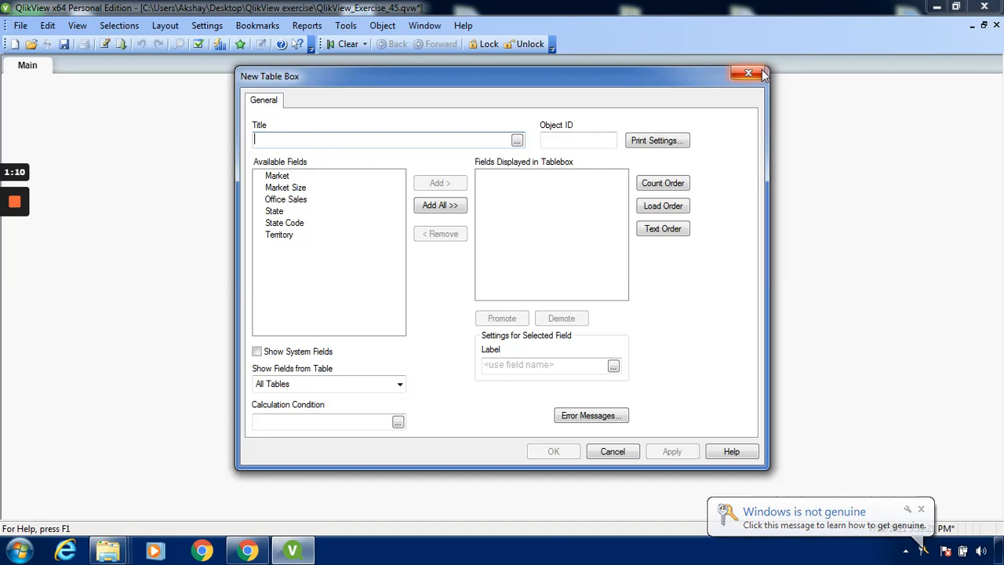
pyautogui.moveTo(4, 206)
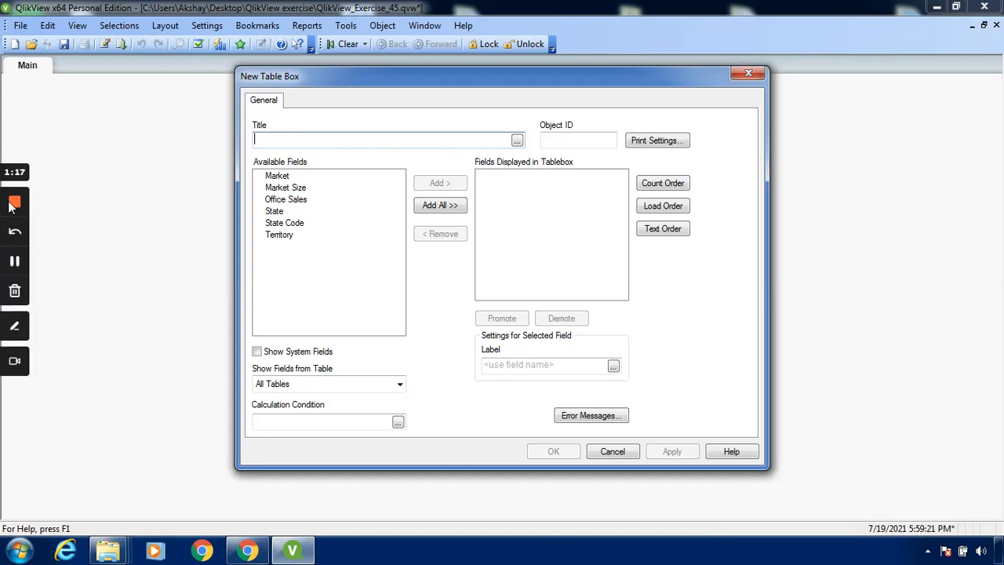
pyautogui.click(15, 265)
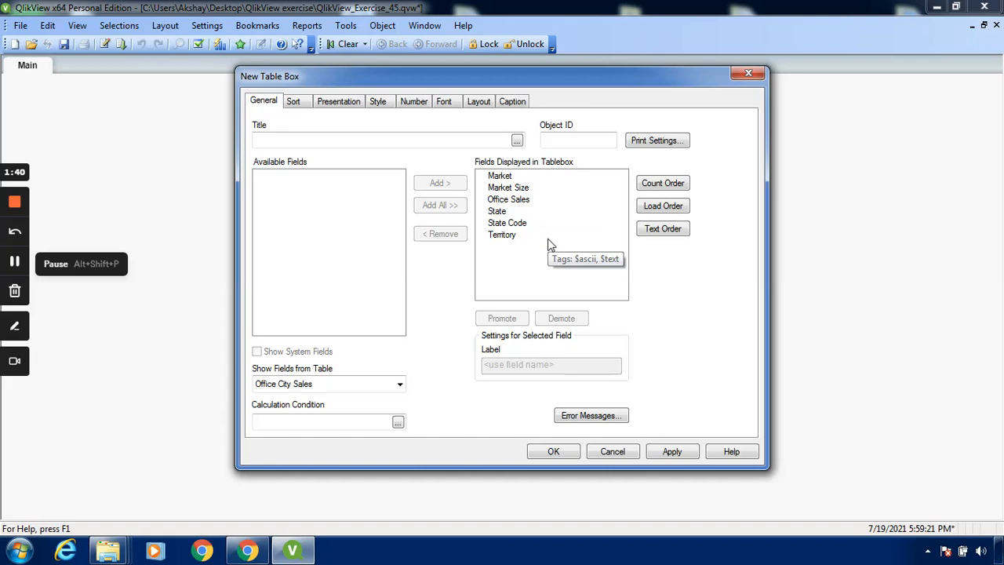
pyautogui.click(295, 102)
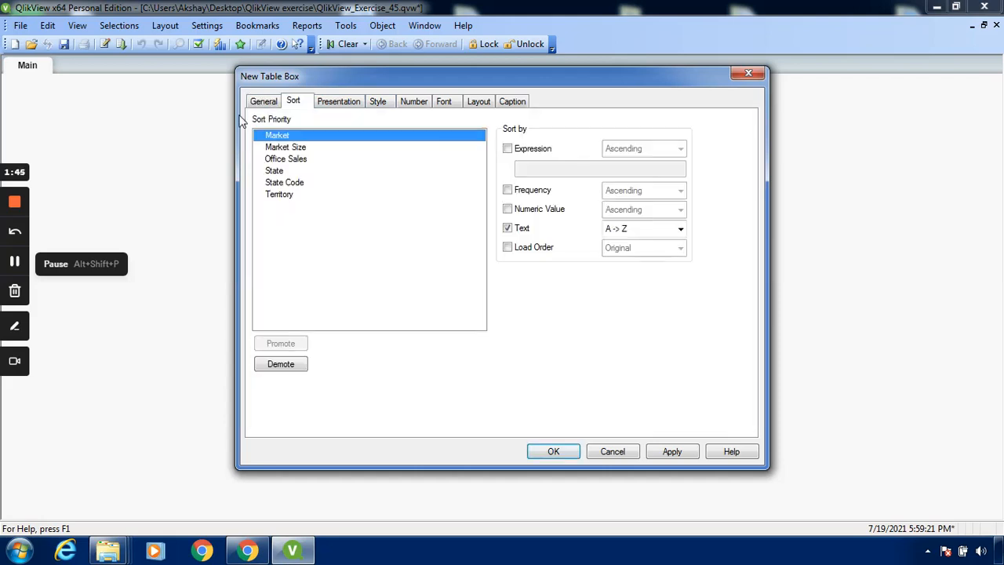
pyautogui.click(259, 101)
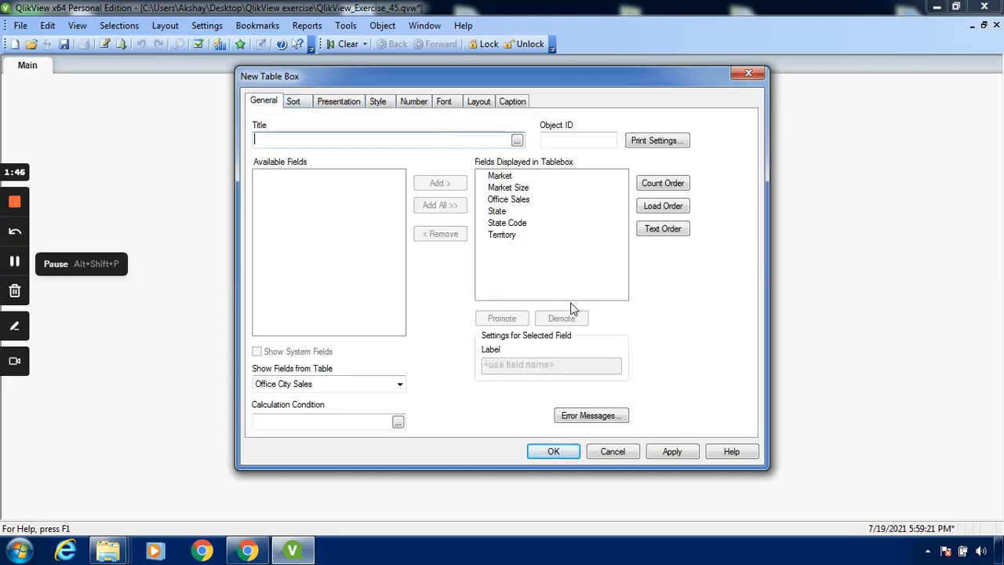
pyautogui.click(666, 453)
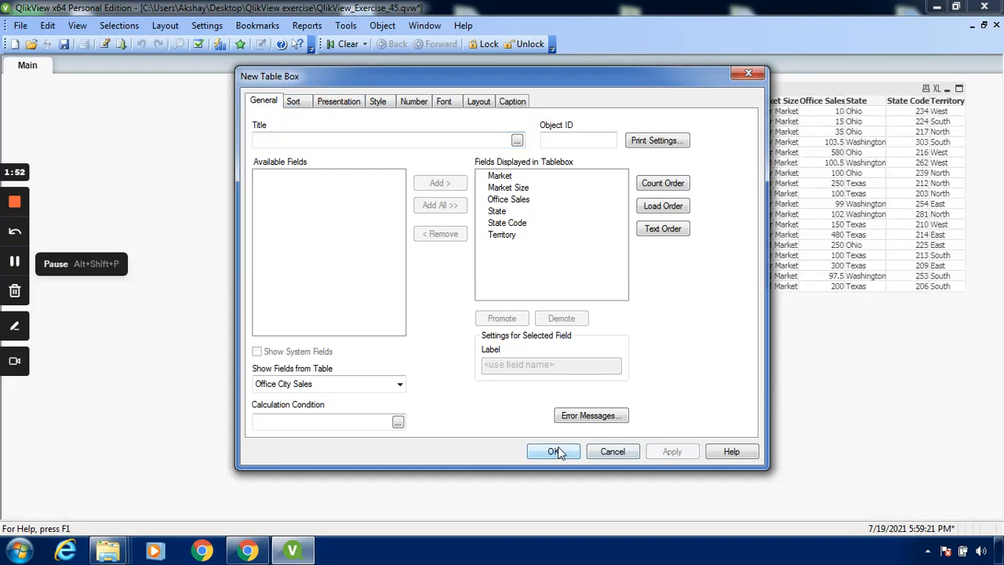
pyautogui.click(552, 452)
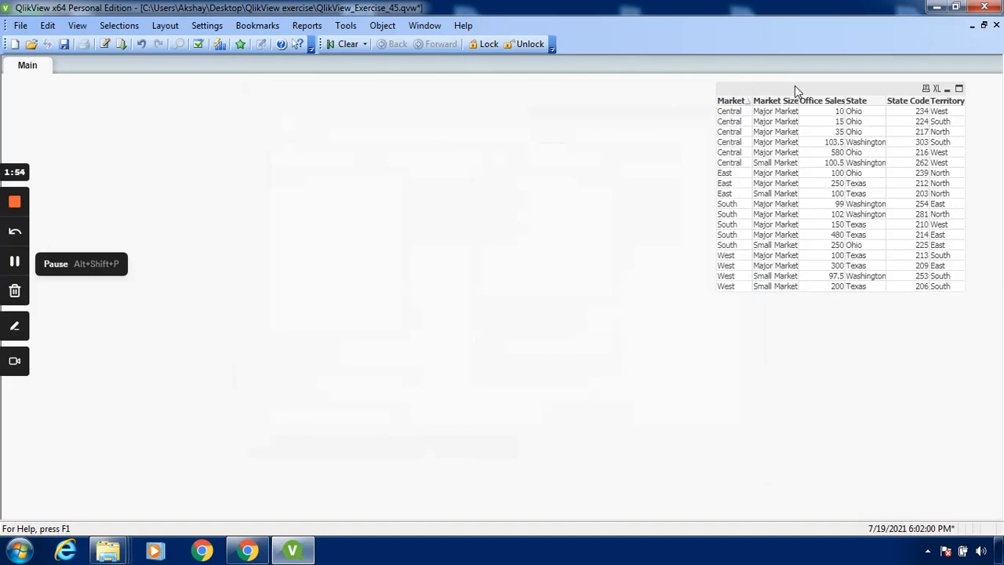
pyautogui.moveTo(794, 88); pyautogui.dragTo(279, 108)
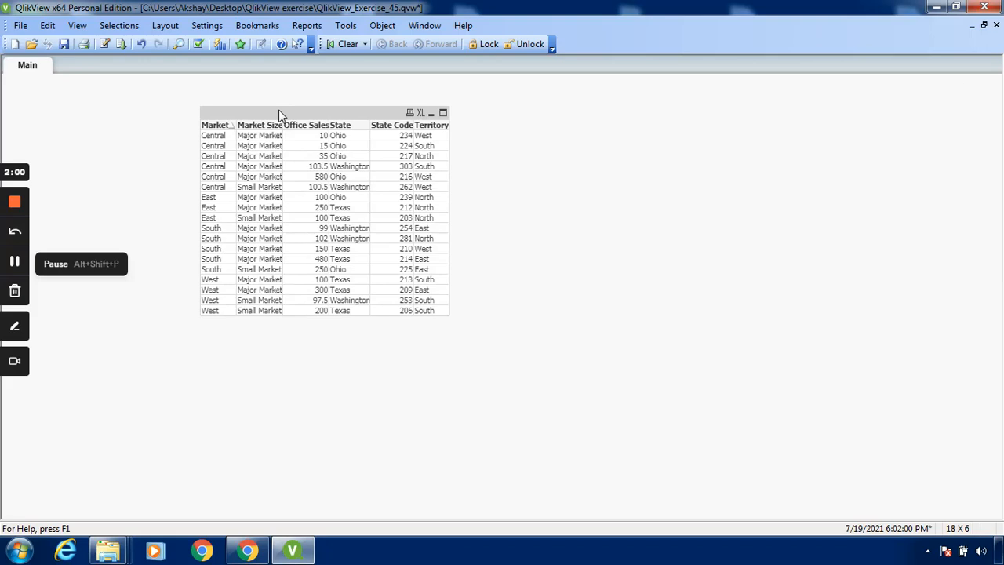
# Step: Sort the table box's Market field by Load Order set to Original instead of by Text
pyautogui.rightClick(326, 119)
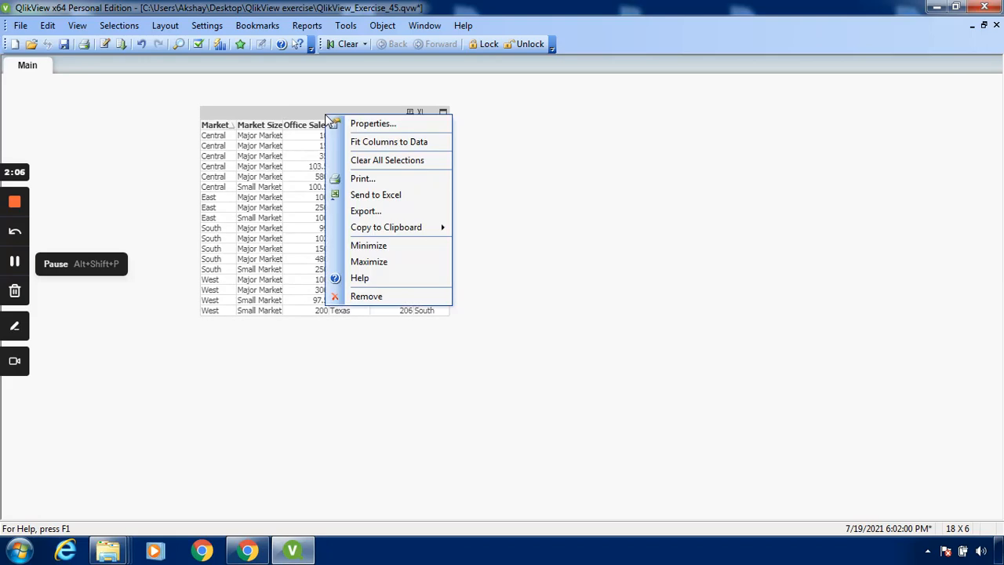
pyautogui.click(368, 126)
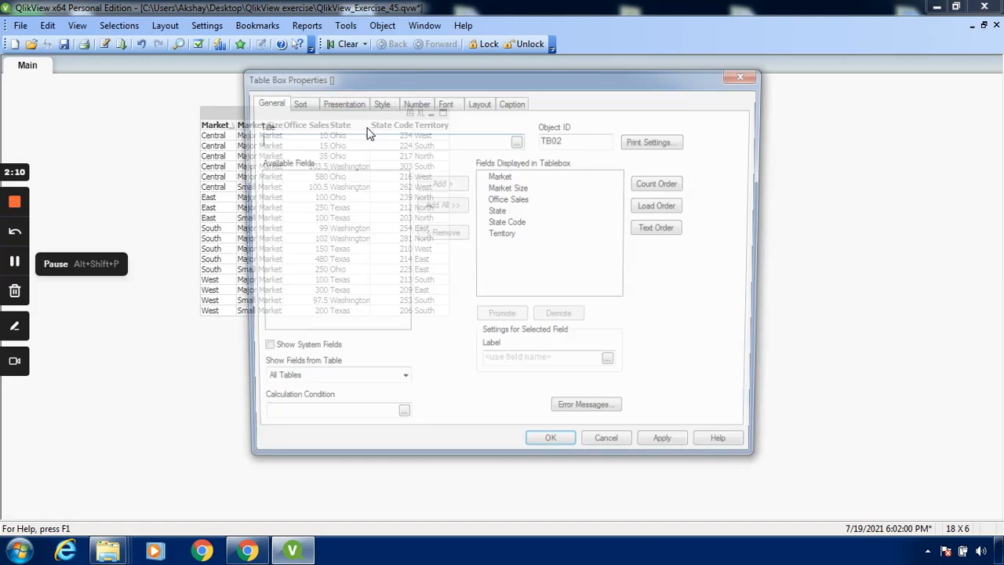
pyautogui.click(292, 101)
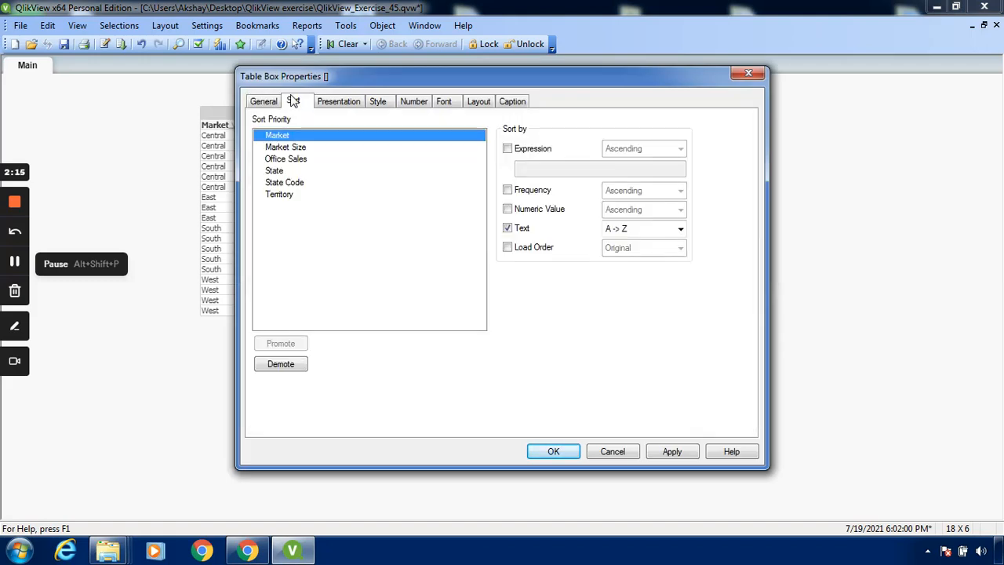
pyautogui.click(507, 227)
pyautogui.click(507, 227)
pyautogui.moveTo(594, 88); pyautogui.dragTo(772, 87)
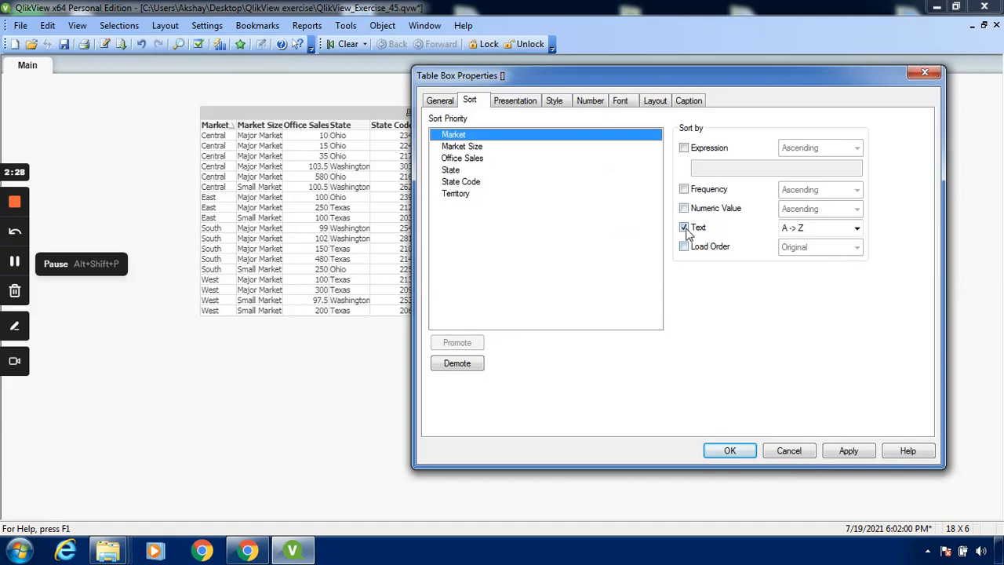
pyautogui.click(683, 228)
pyautogui.click(684, 246)
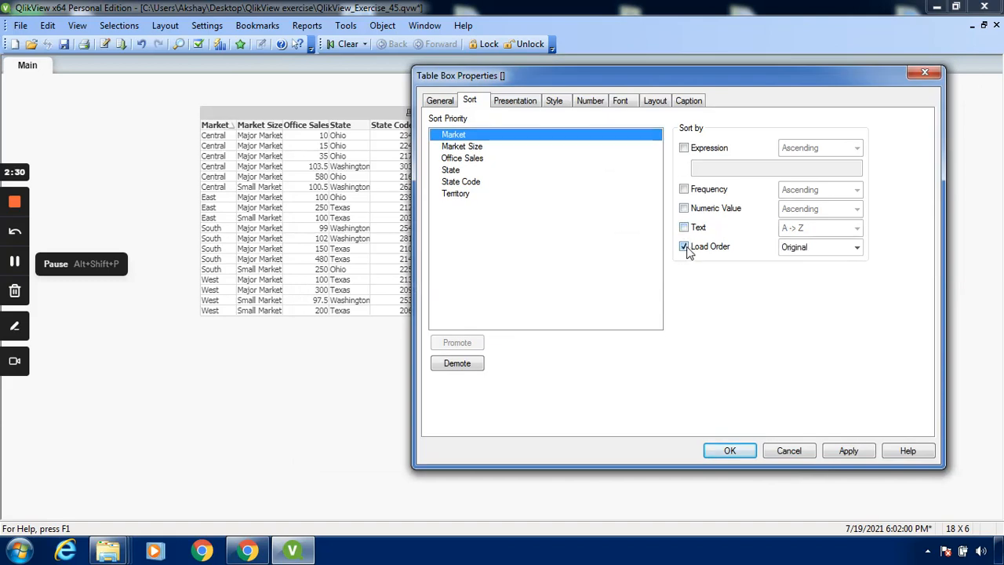
pyautogui.click(856, 247)
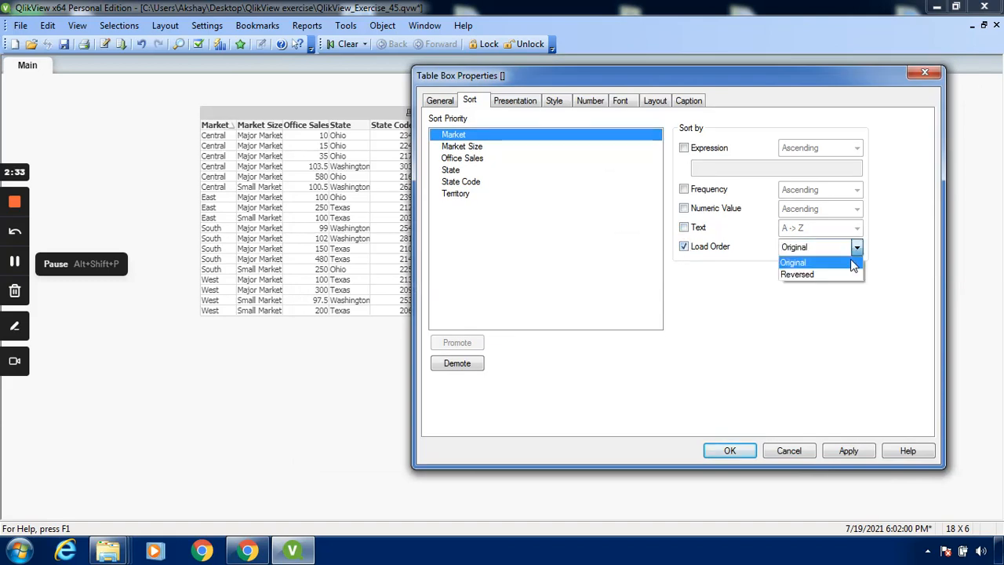
pyautogui.click(853, 263)
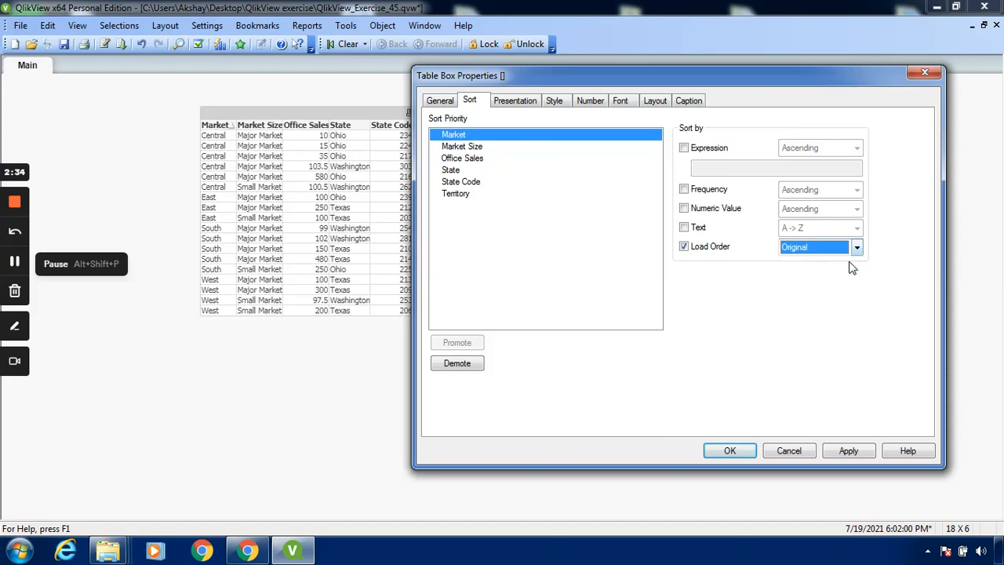
pyautogui.click(850, 451)
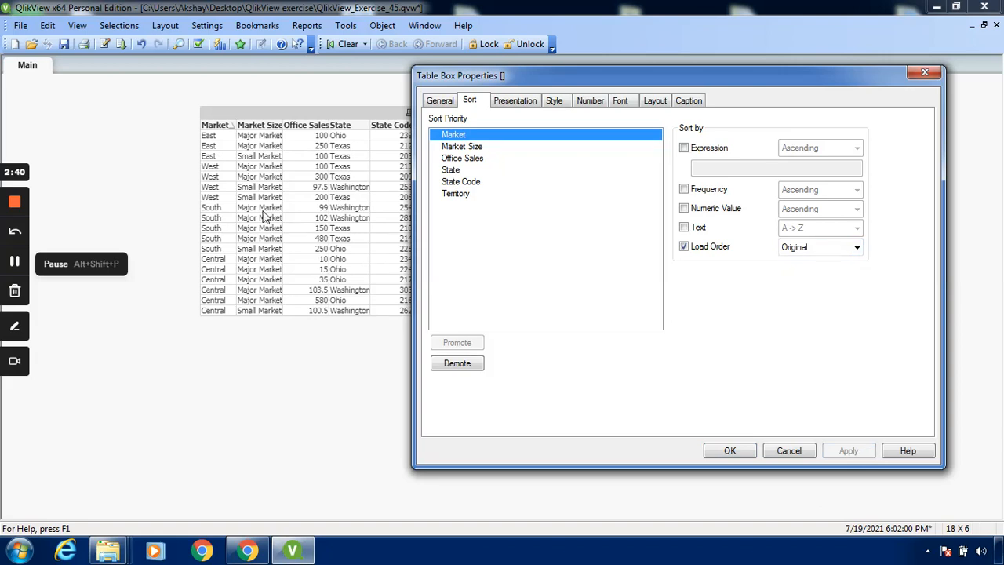
pyautogui.click(738, 453)
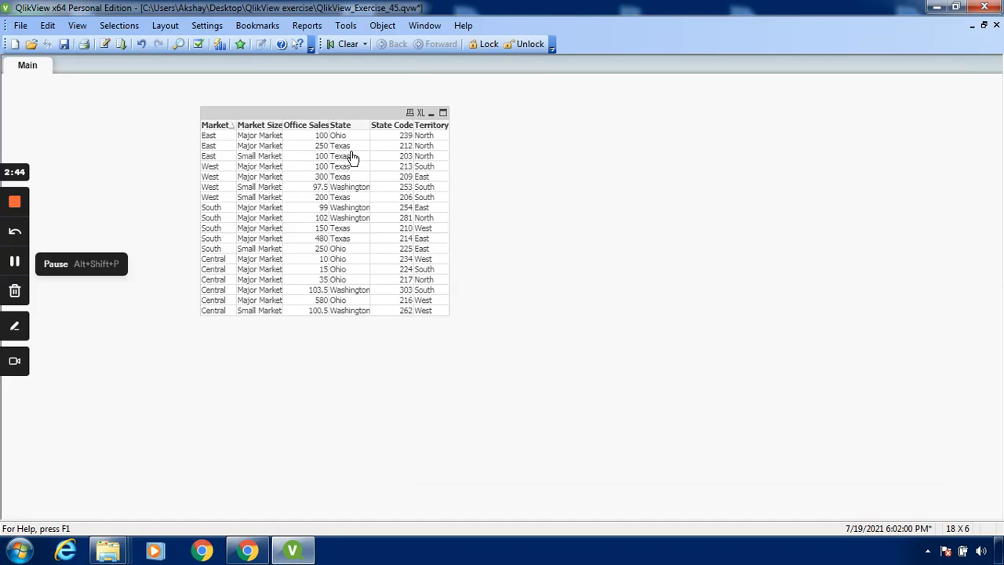
# Step: Sort the table box's Market field by Text in Z -> A order instead of by Load Order
pyautogui.rightClick(351, 152)
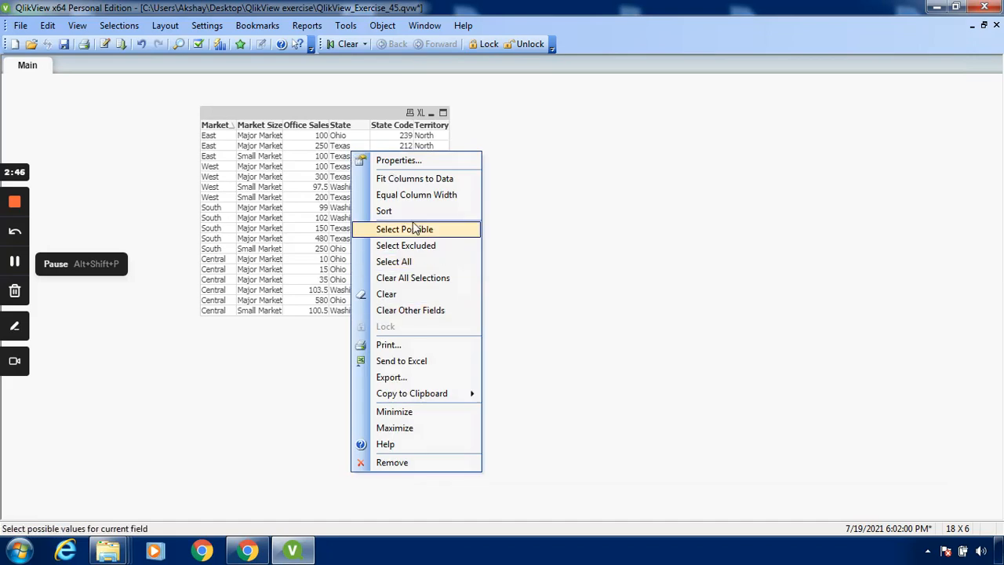
pyautogui.click(431, 161)
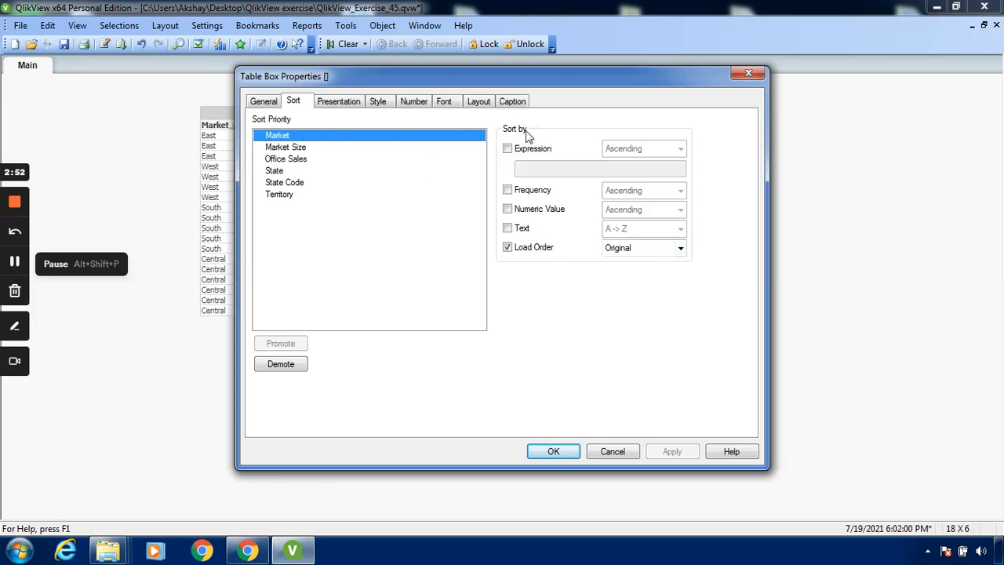
pyautogui.moveTo(578, 84); pyautogui.dragTo(796, 90)
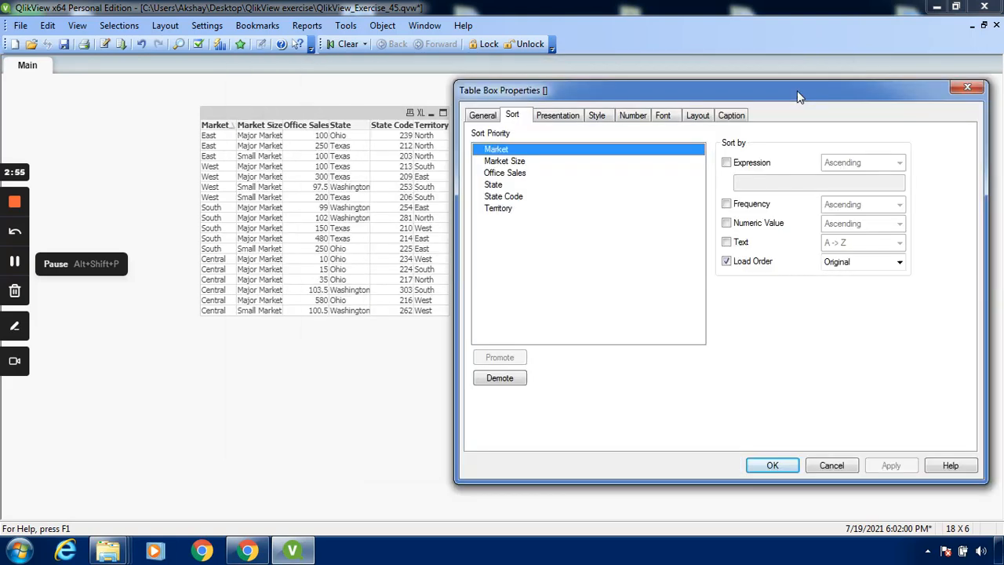
pyautogui.click(728, 262)
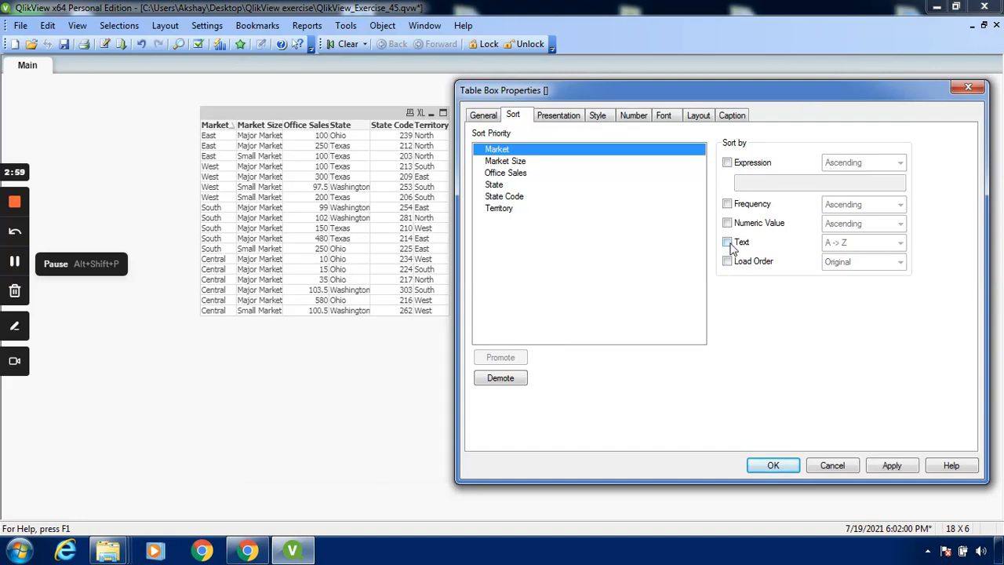
pyautogui.click(727, 242)
pyautogui.click(899, 244)
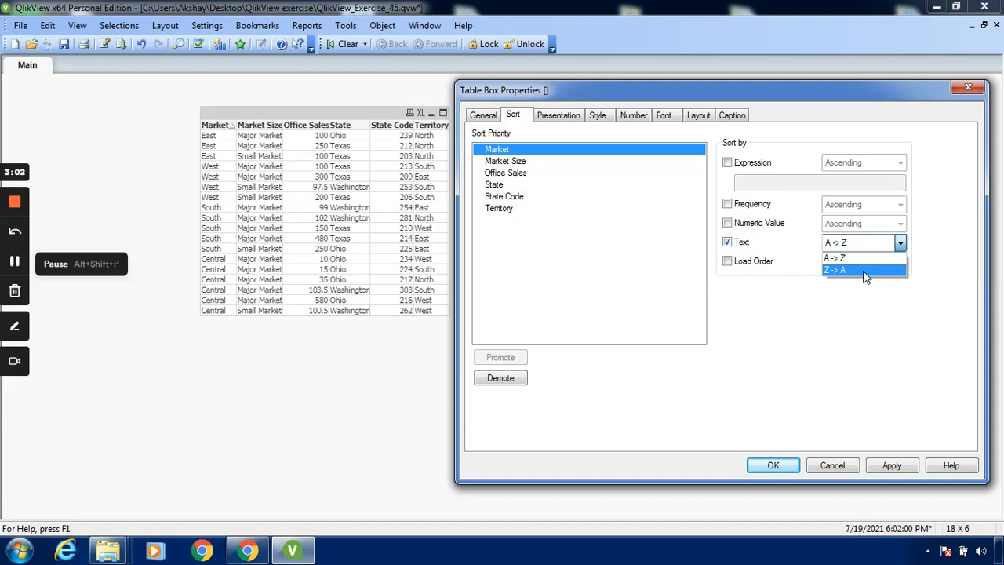
pyautogui.click(865, 269)
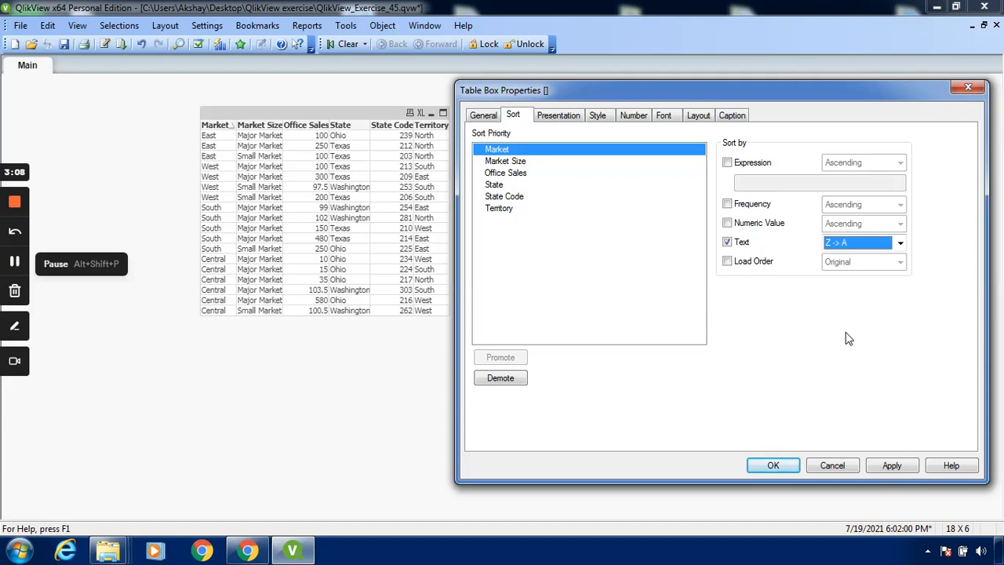
pyautogui.click(891, 465)
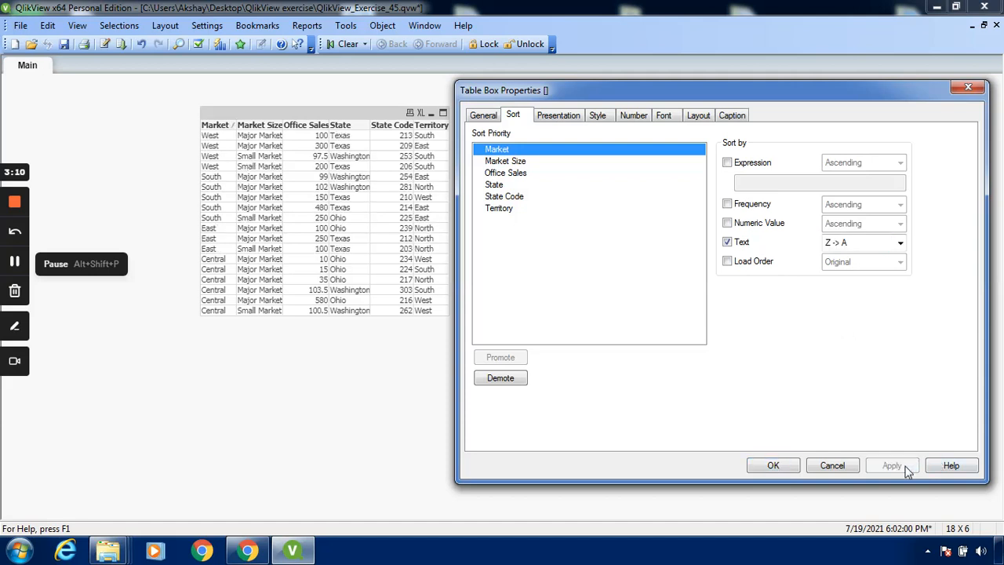
pyautogui.click(773, 466)
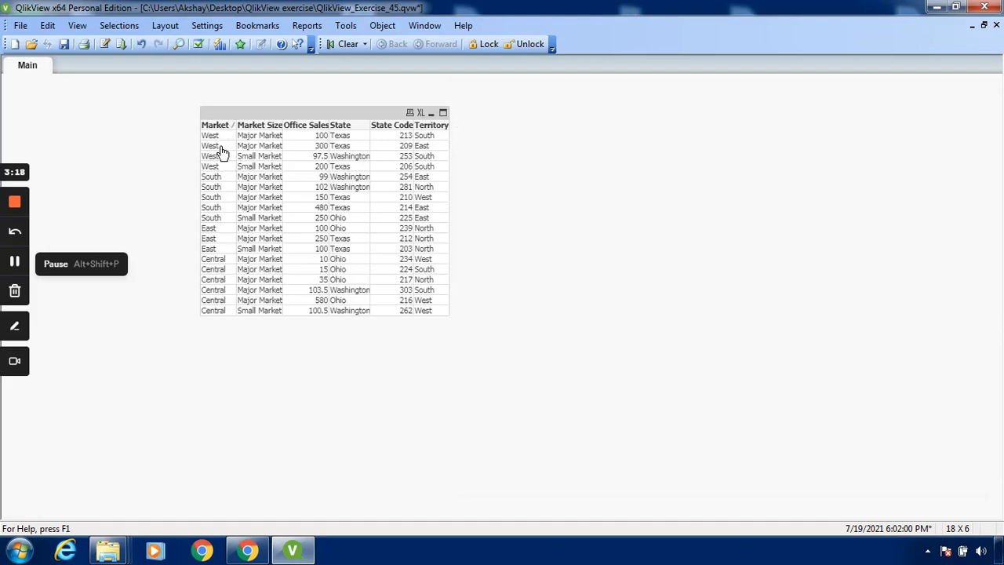
# Step: Open the table box's sort properties and move the dialog clear of the table
pyautogui.rightClick(300, 171)
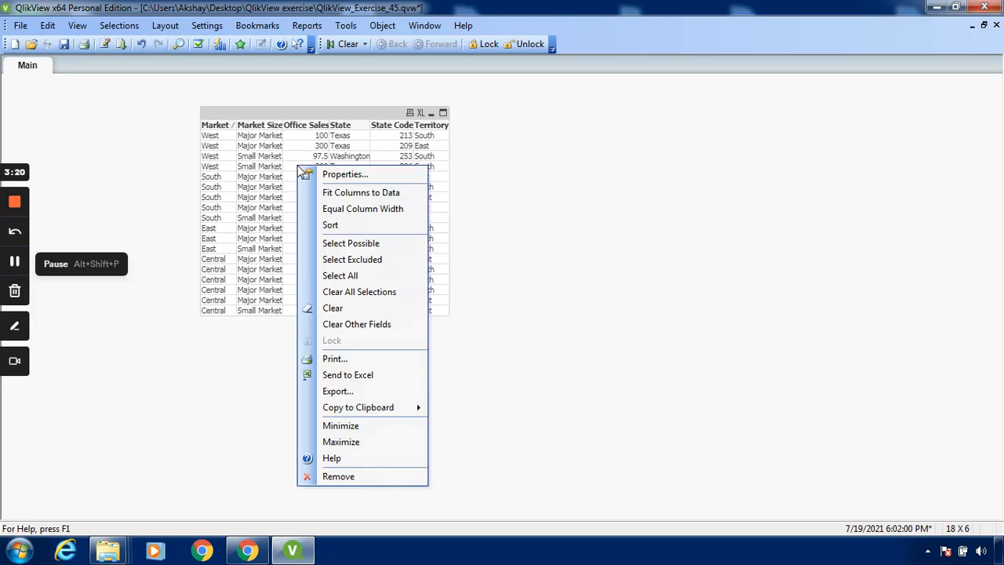
pyautogui.click(388, 176)
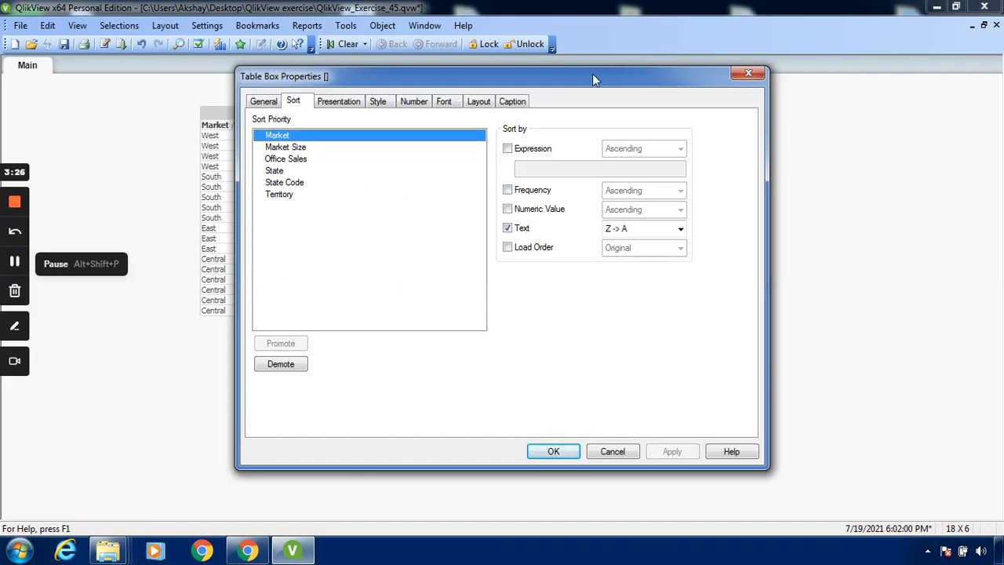
pyautogui.moveTo(594, 79); pyautogui.dragTo(834, 94)
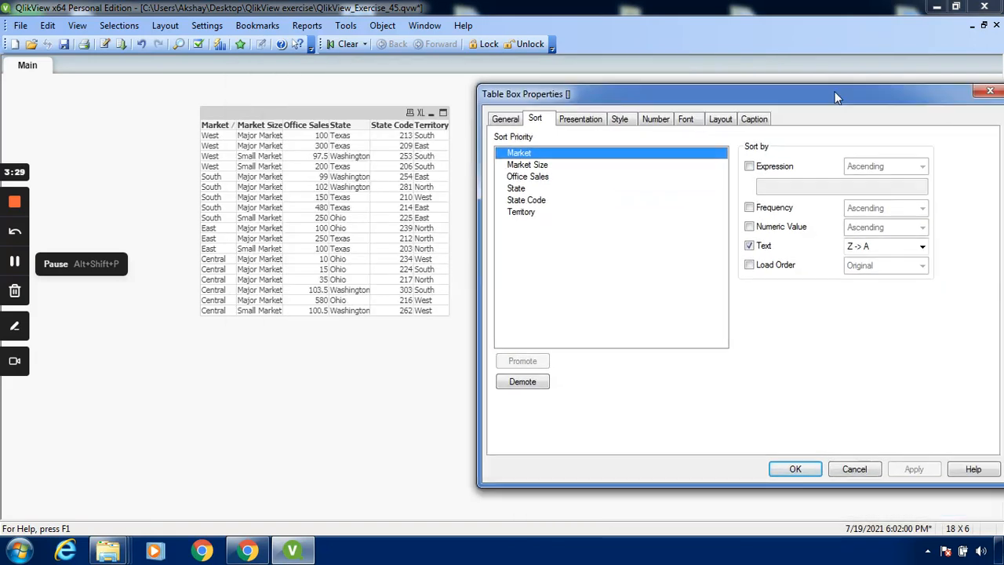